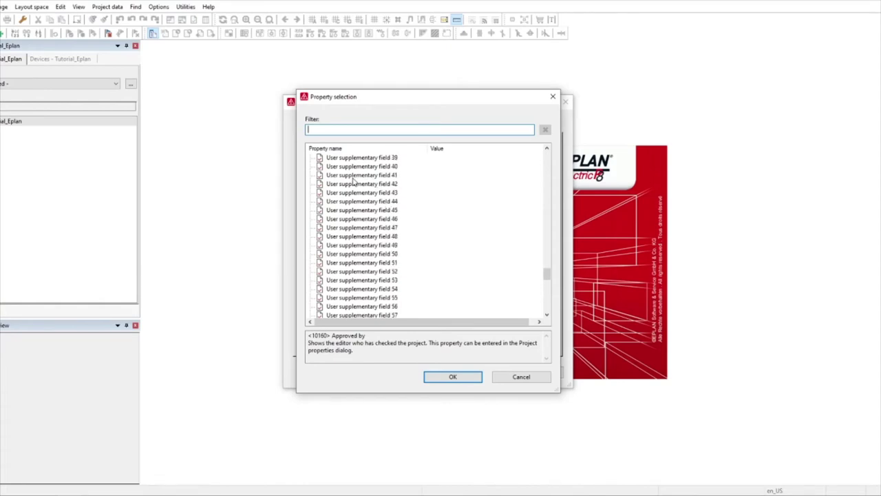
Look through the project properties available for adding, close the selection, and accept the Tutorial_Eplan project properties
scroll(484, 220, "up", 6)
scroll(483, 212, "up", 8)
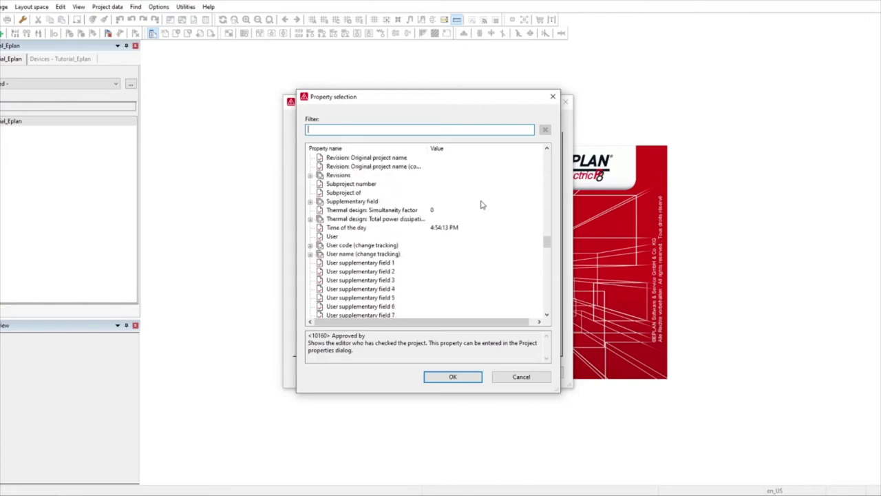
scroll(483, 209, "up", 5)
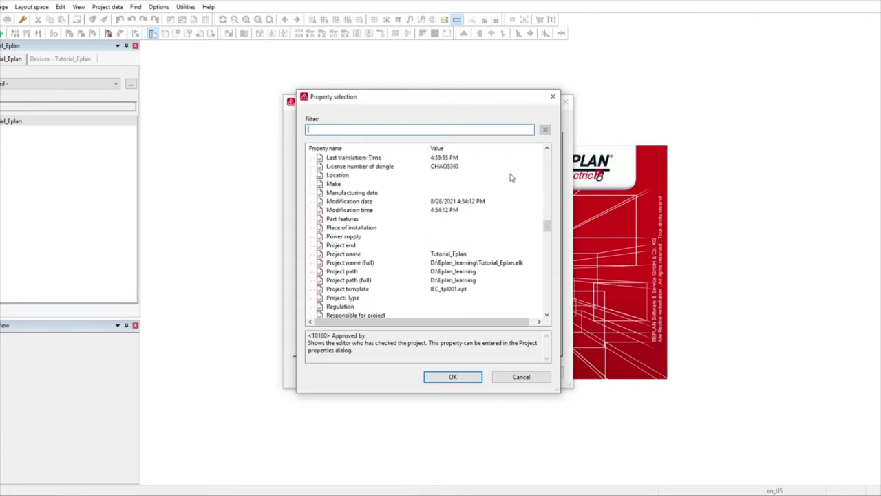
scroll(467, 243, "up", 9)
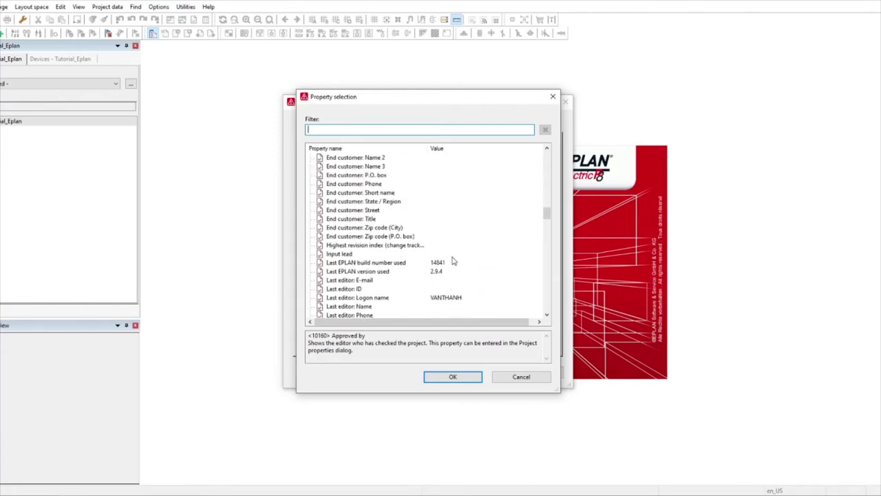
scroll(461, 220, "up", 4)
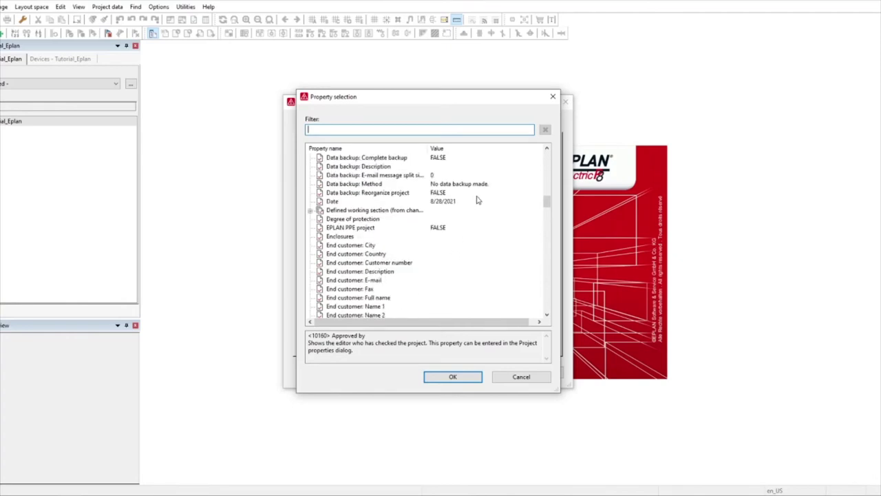
left_click(552, 98)
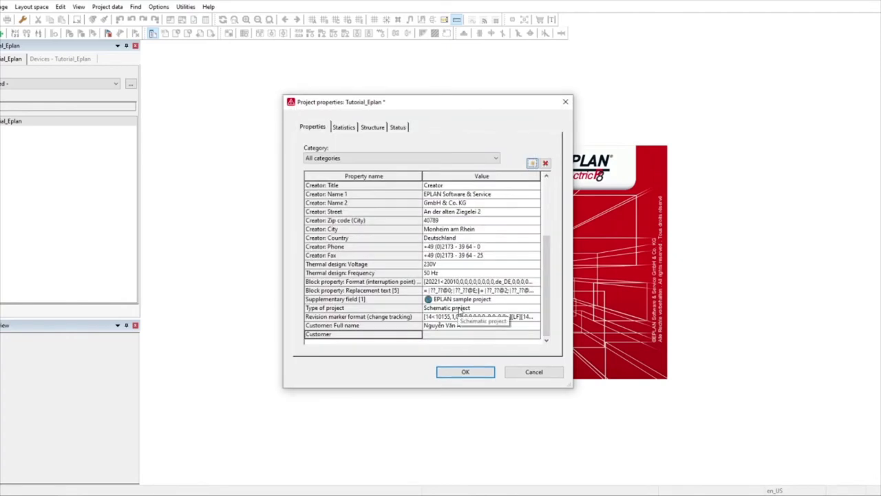
left_click(465, 372)
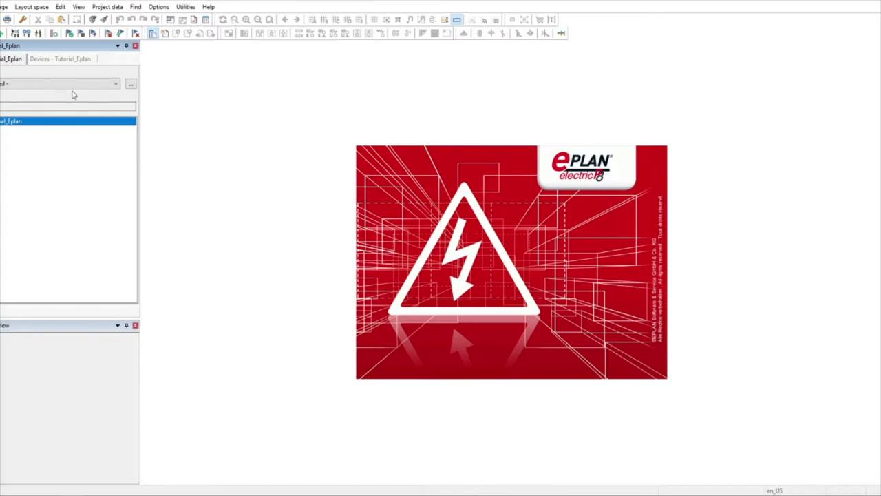
Reopen the Tutorial_Eplan project properties, look over the listed property values, and close the dialog
left_click(62, 7)
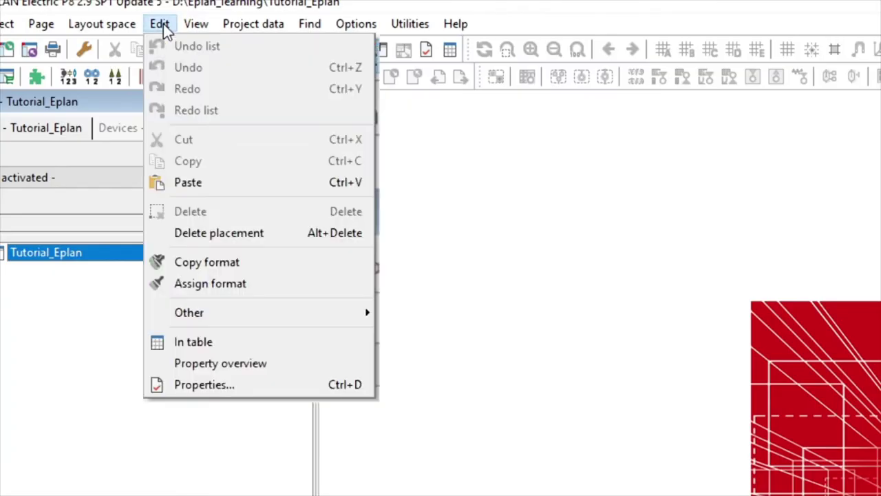
left_click(204, 384)
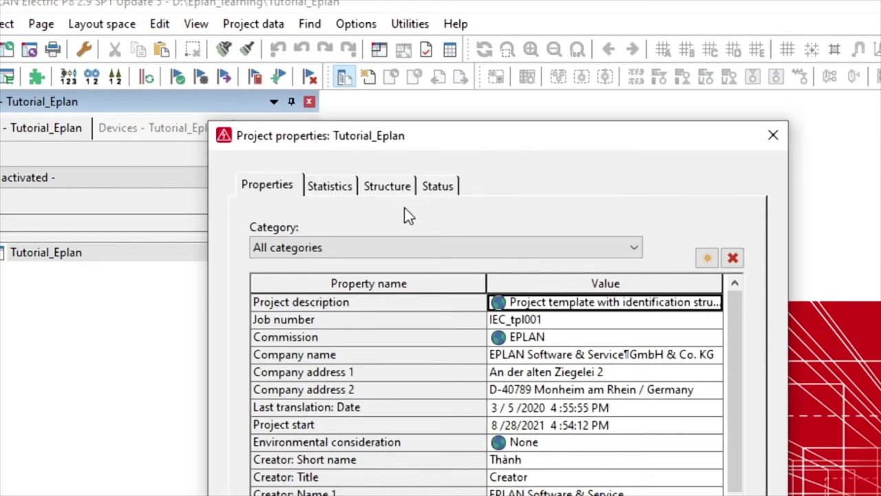
left_click_drag(578, 146, 570, 7)
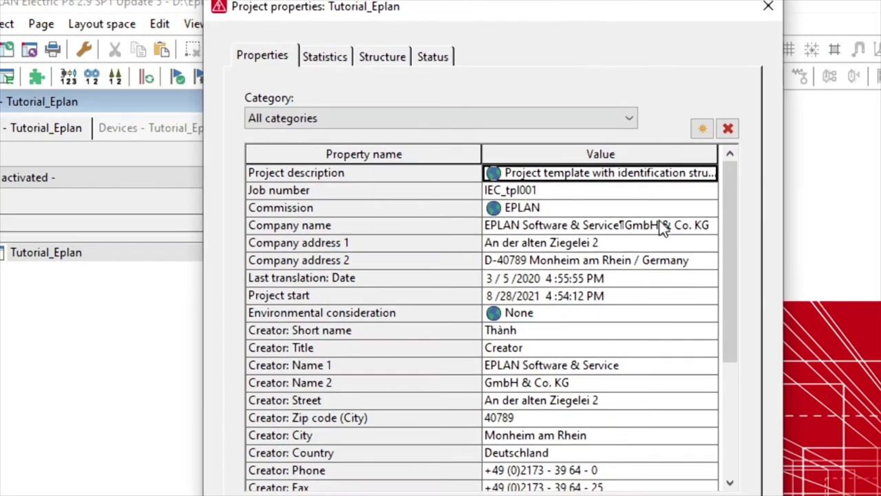
left_click_drag(740, 185, 771, 15)
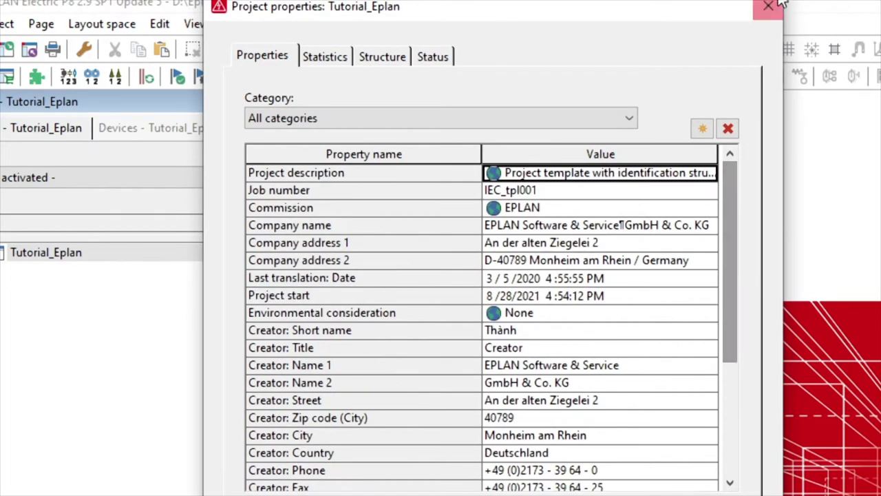
left_click(769, 6)
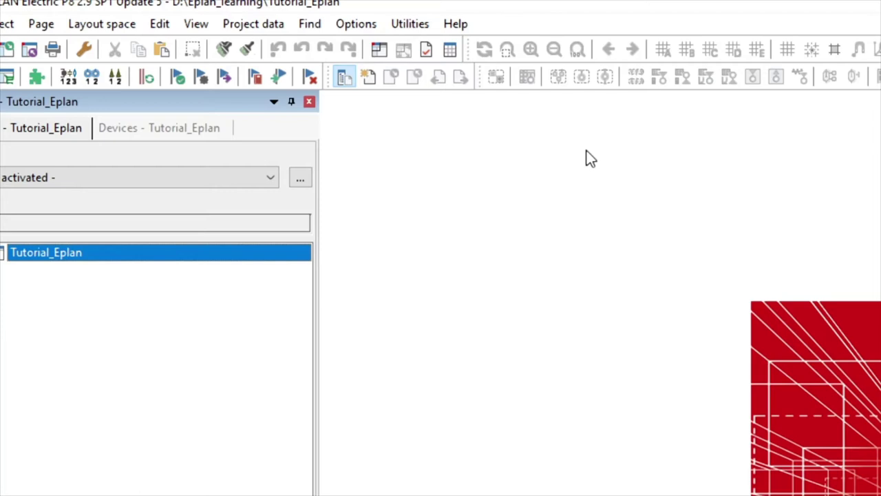
Examine the filter schemes offered in the page navigator, keeping the filter deactivated
left_click(233, 179)
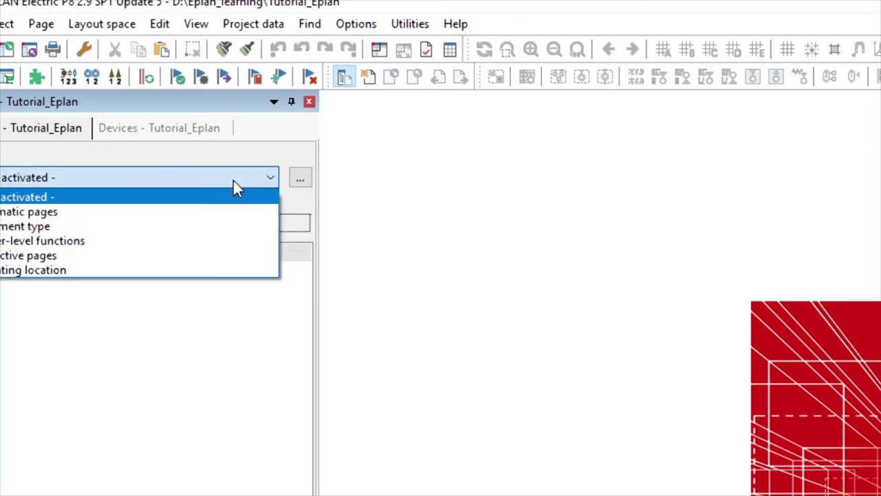
left_click(233, 181)
left_click(233, 178)
left_click(190, 202)
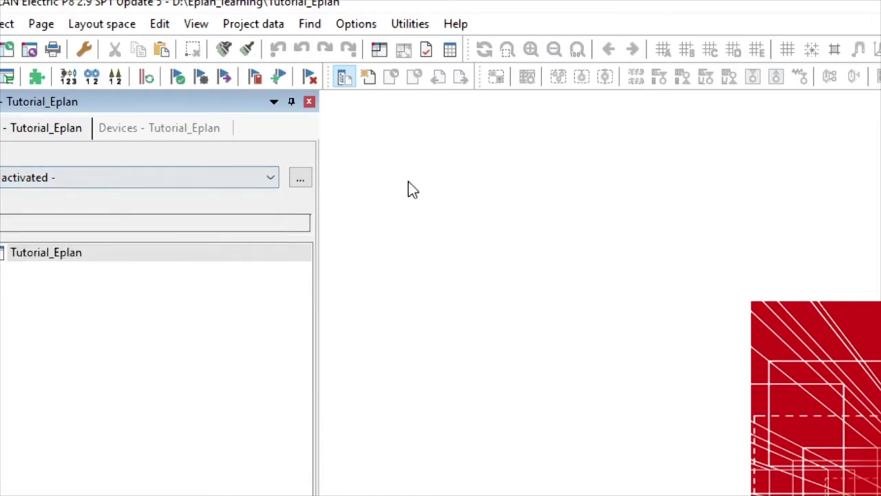
Hide the page navigator and show it again
left_click(41, 24)
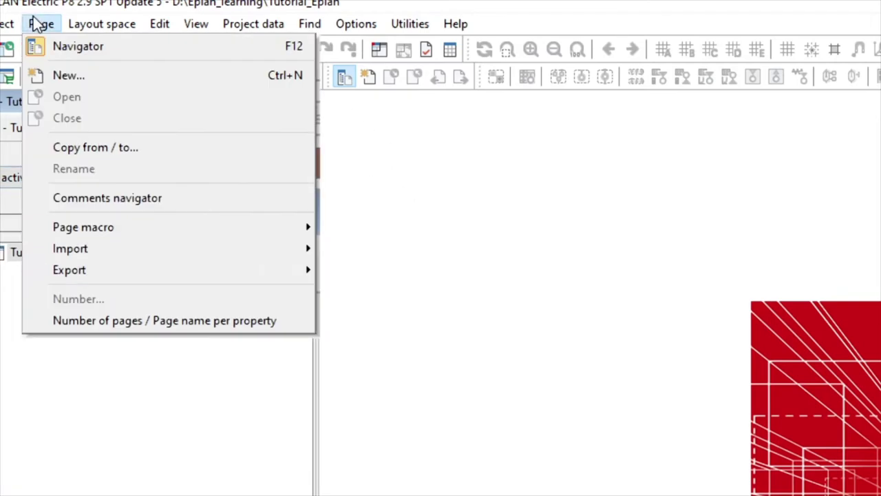
left_click(75, 47)
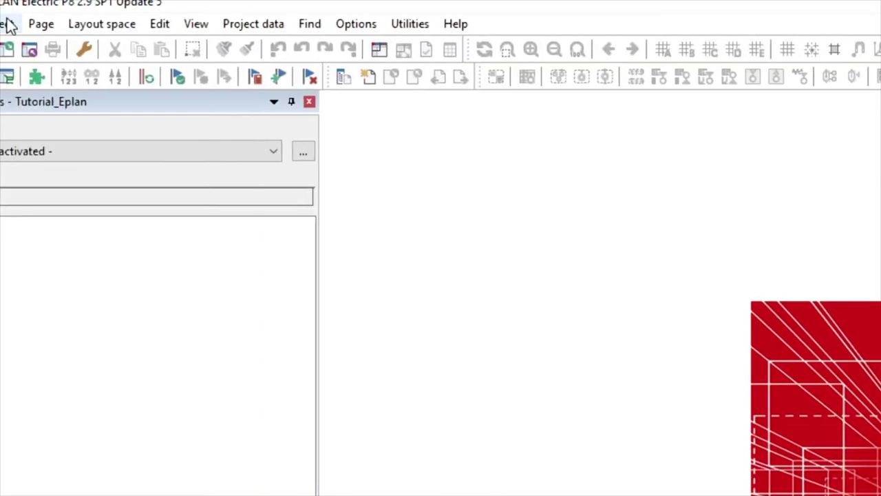
left_click(38, 24)
left_click(103, 47)
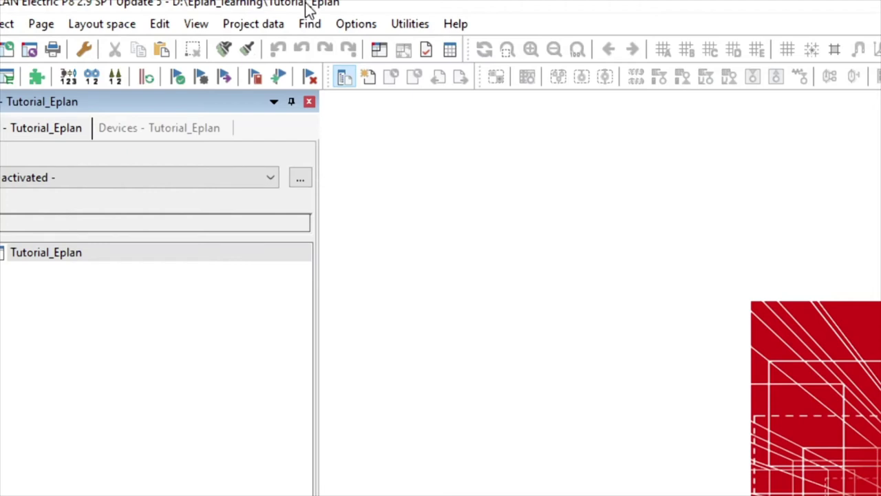
Open the General translation settings of the Tutorial_Eplan project and review the list of translation languages
left_click(358, 26)
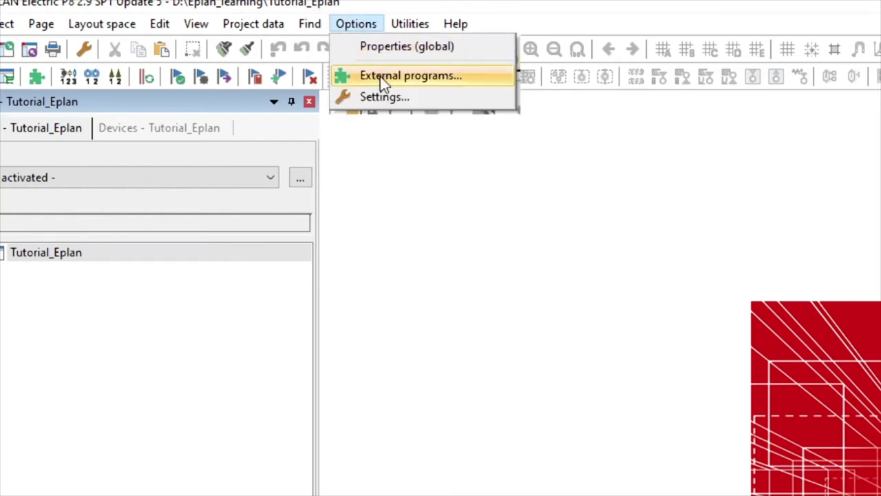
left_click(375, 99)
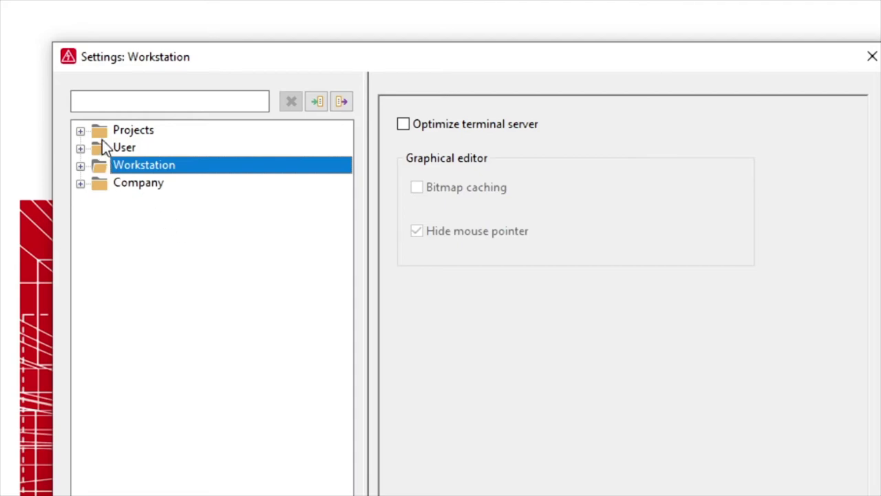
left_click(80, 130)
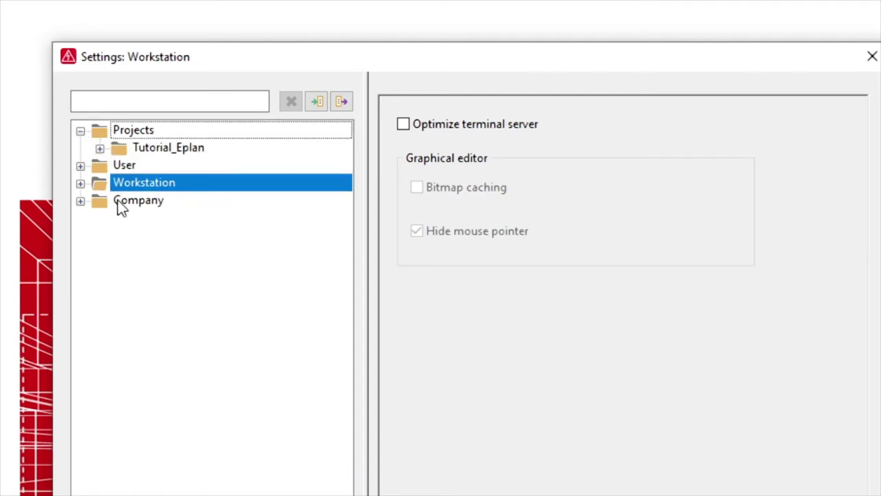
left_click(99, 149)
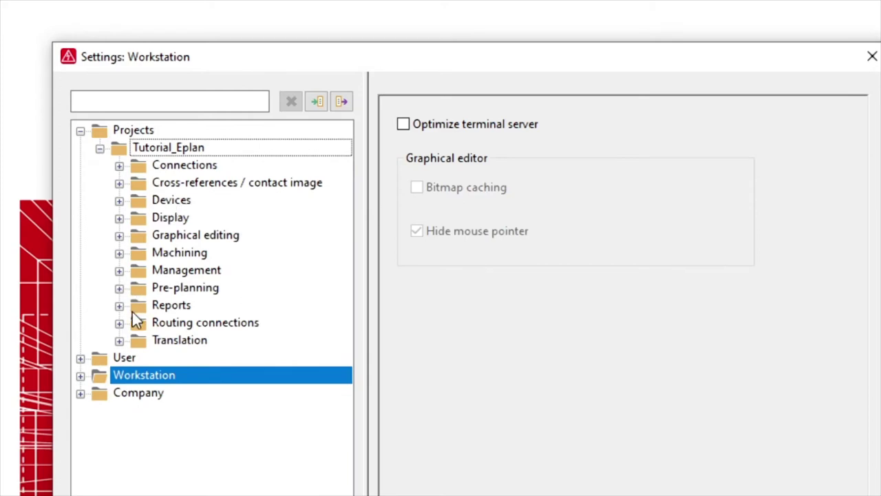
left_click(119, 340)
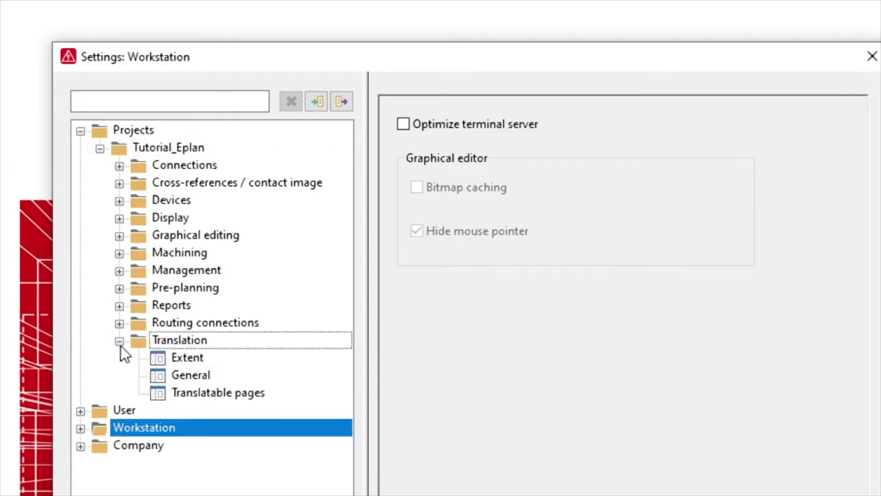
left_click(205, 377)
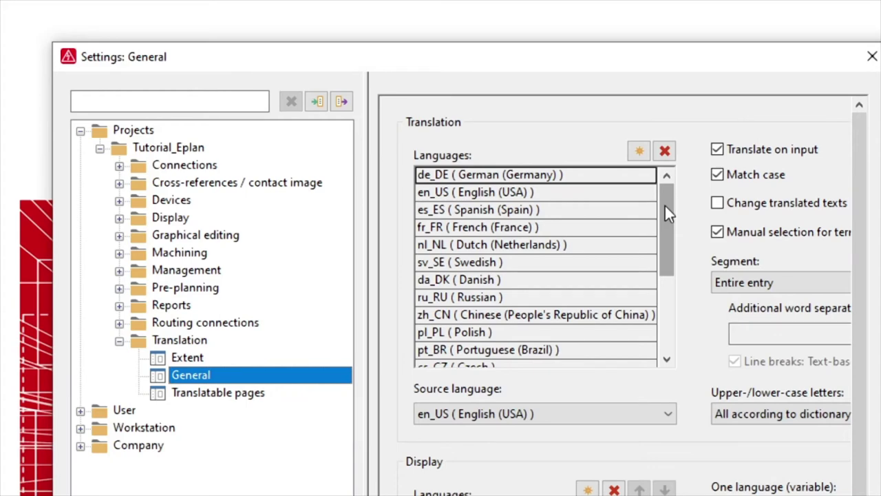
left_click_drag(665, 207, 682, 112)
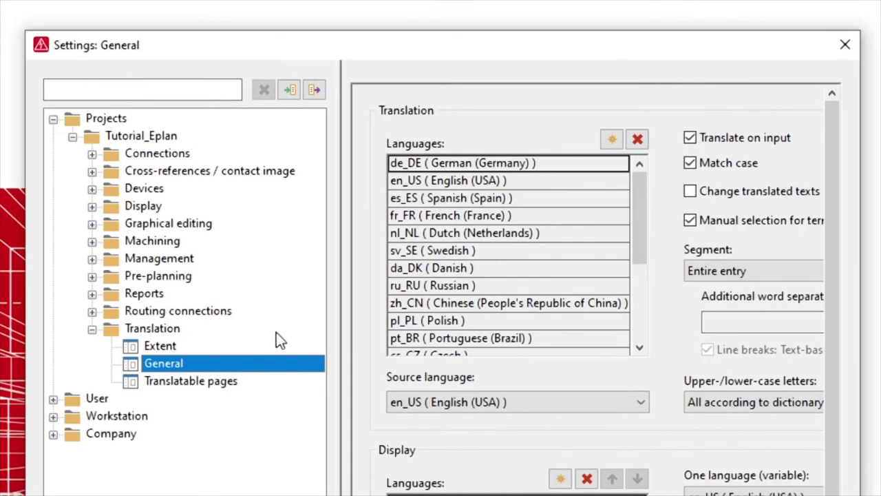
Examine the source language, segment and one-language display options in the project's General translation settings
left_click(556, 404)
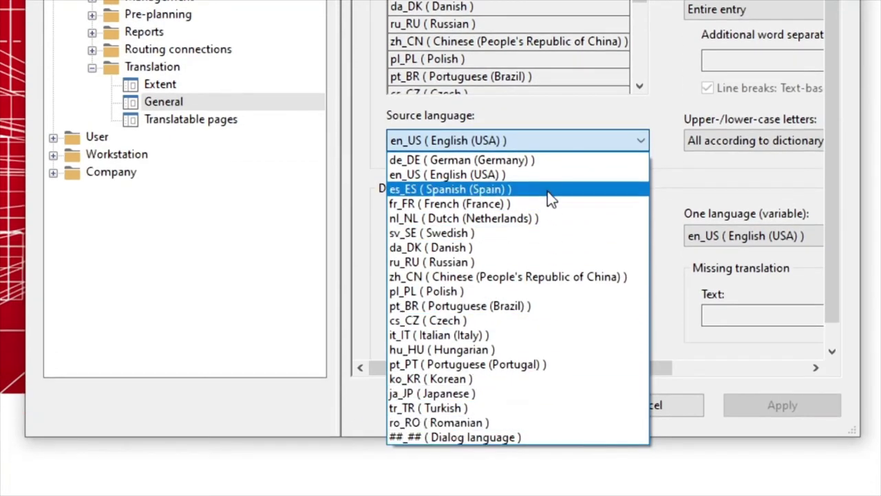
left_click(547, 134)
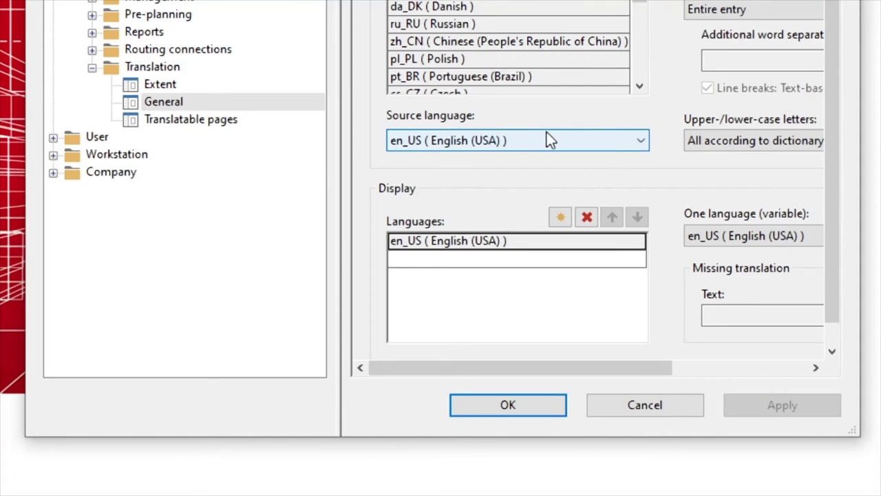
left_click_drag(648, 367, 725, 367)
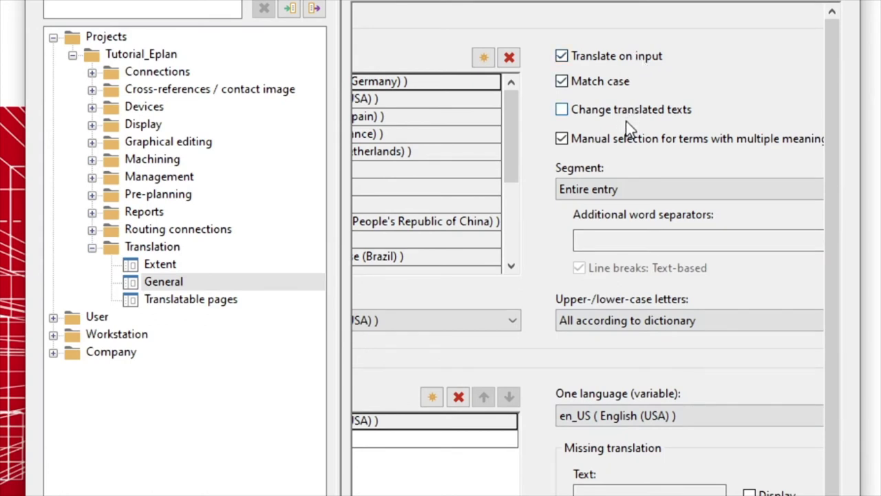
left_click(647, 188)
left_click(646, 188)
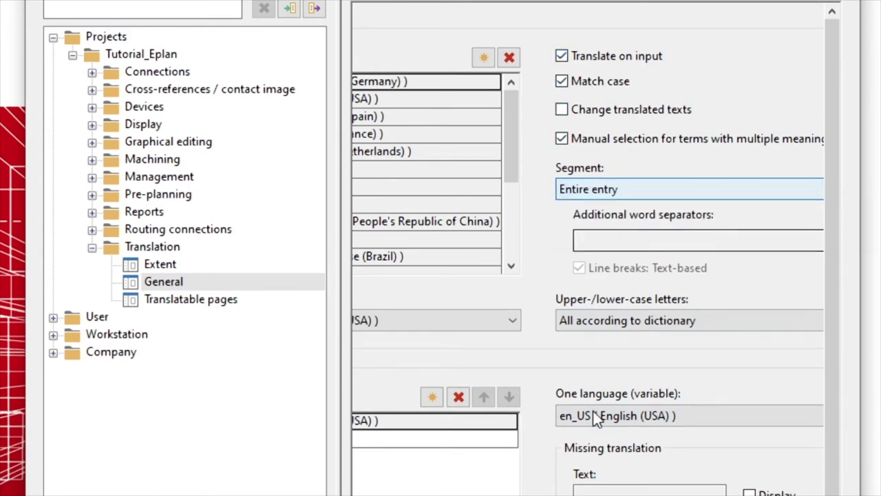
left_click(689, 416)
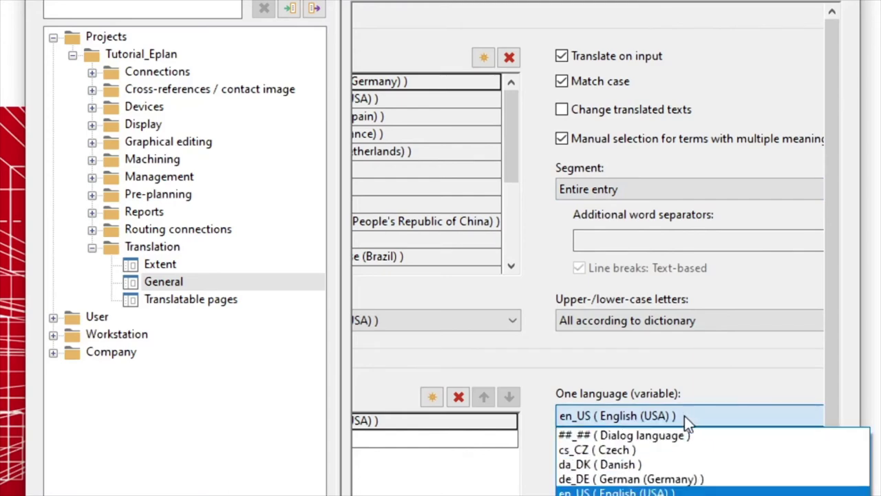
left_click(682, 383)
scroll(688, 378, "down", 3)
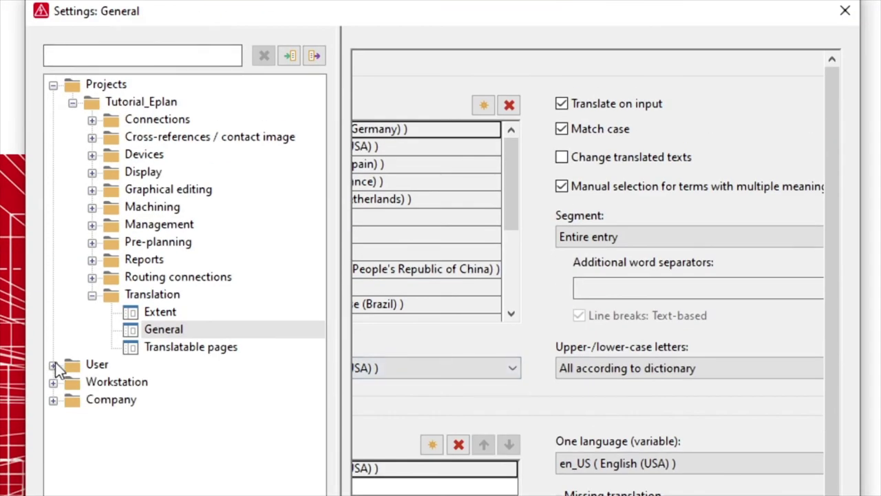
Open the user-level Display settings and review the displayed units of length and weight
left_click(54, 366)
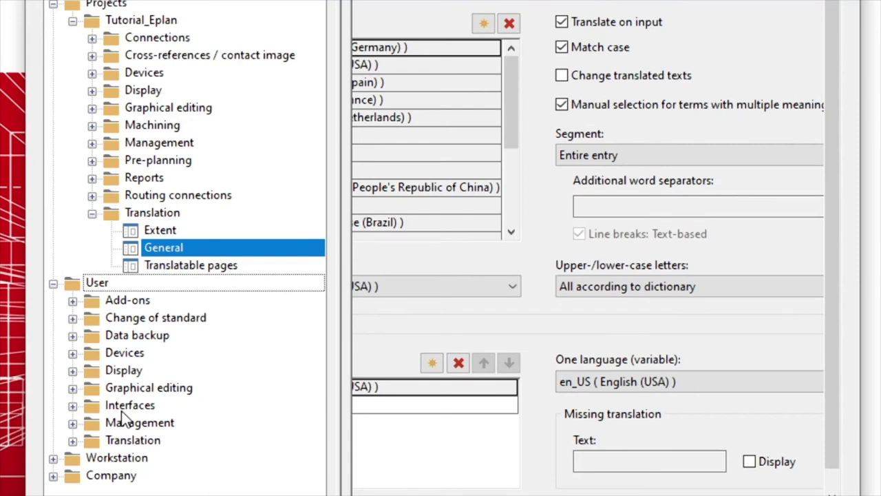
left_click(73, 370)
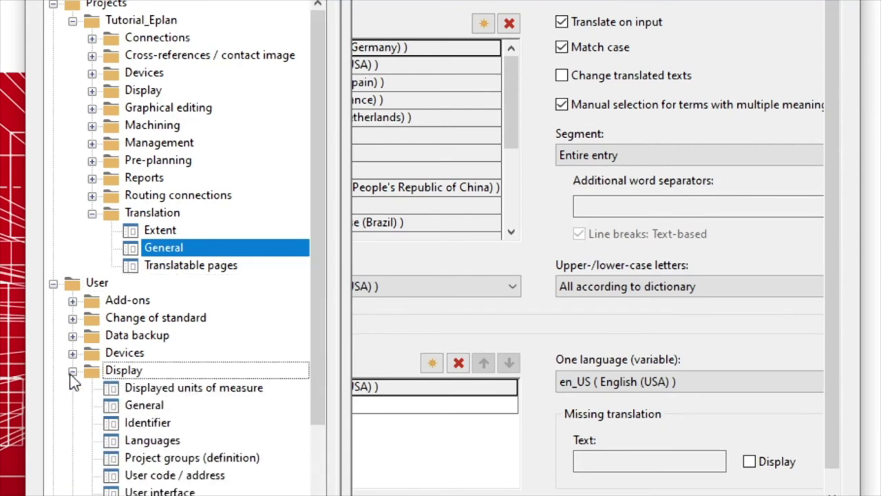
left_click(161, 369)
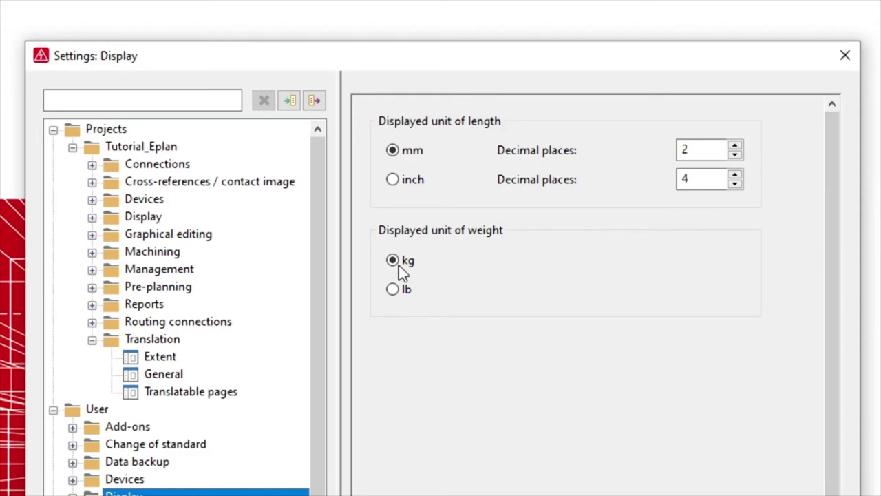
Open the user-level User interface display settings and examine the 2D color schemes for write-protected pages
scroll(147, 404, "down", 2)
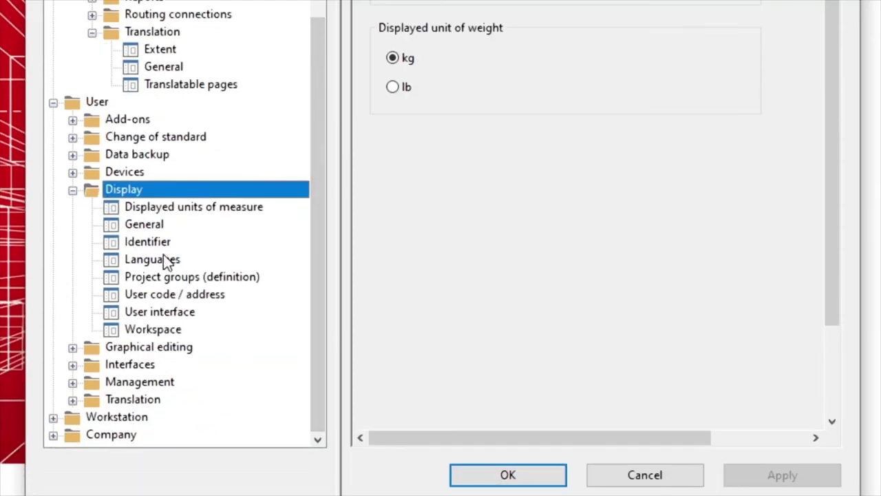
left_click(165, 314)
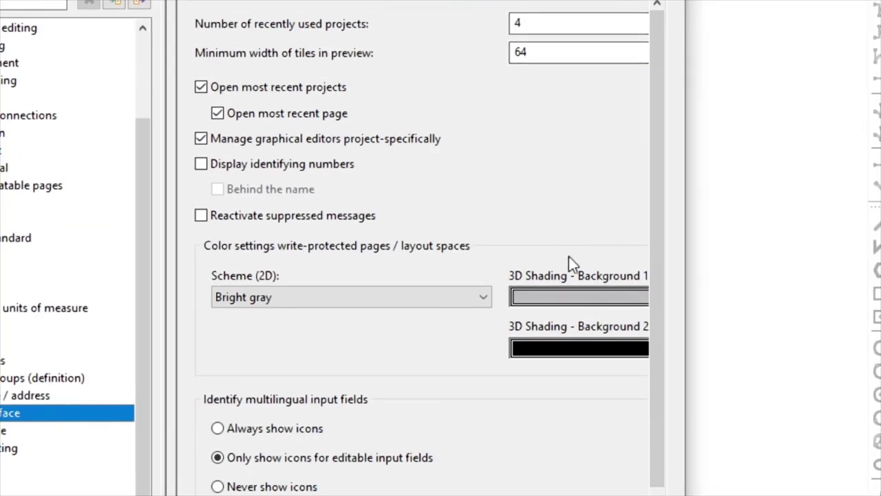
left_click(482, 296)
left_click(469, 296)
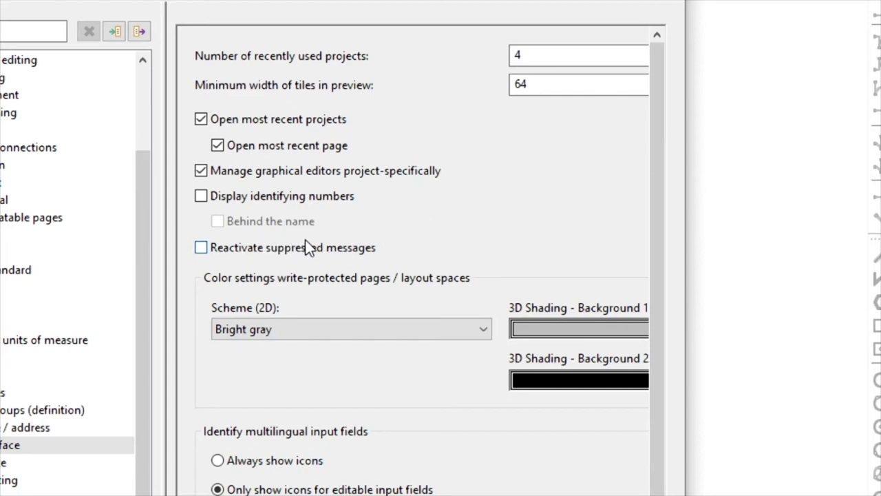
Enable reactivating suppressed messages in the user interface settings and open the user-level Connection symbols settings for graphical editing
left_click(267, 249)
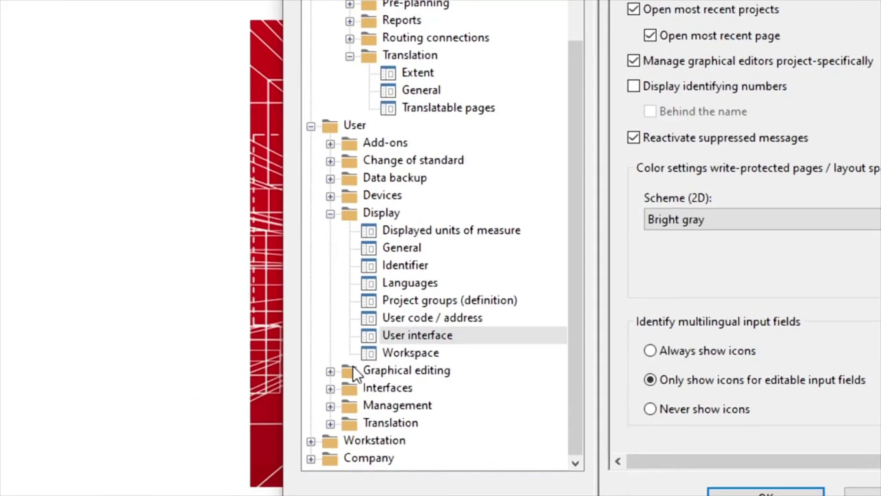
left_click(331, 480)
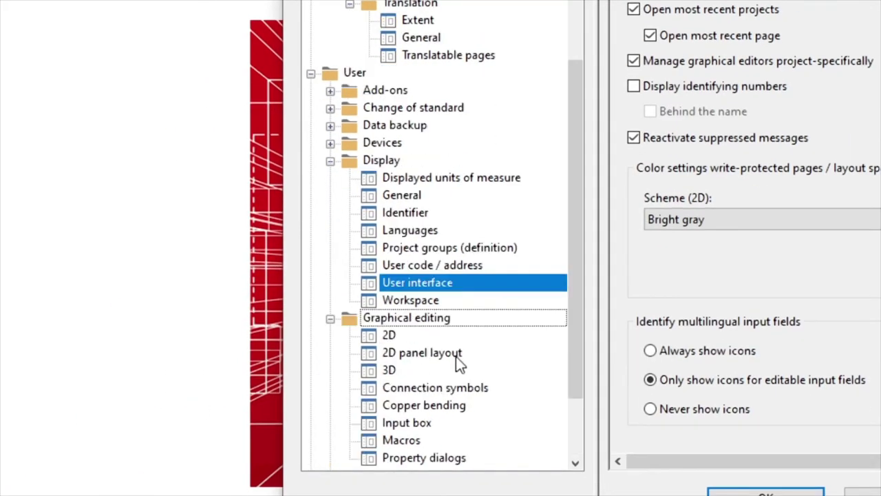
scroll(459, 375, "down", 1)
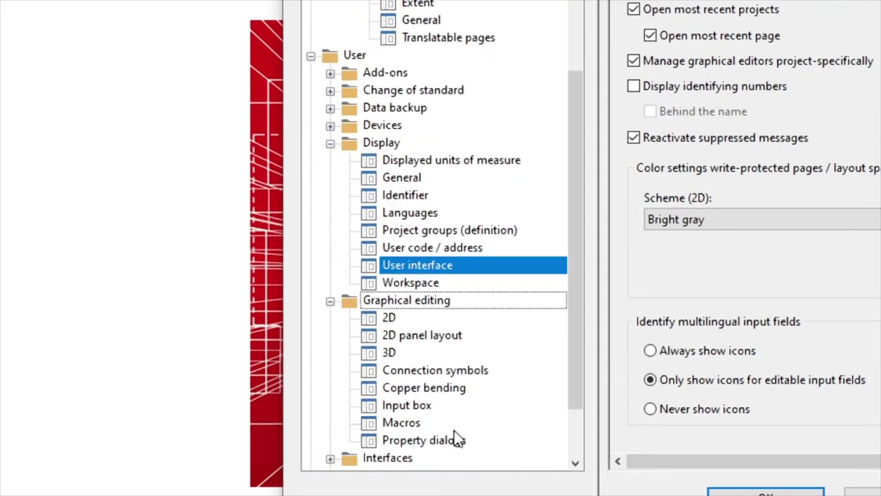
left_click(444, 372)
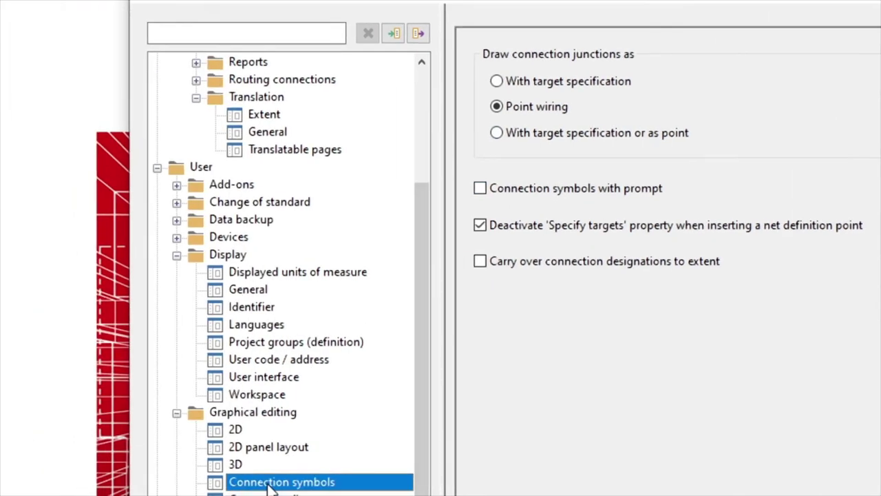
Open the user-level 2D graphical editing settings and view the available colors for graphical symbols without changing them
left_click(236, 332)
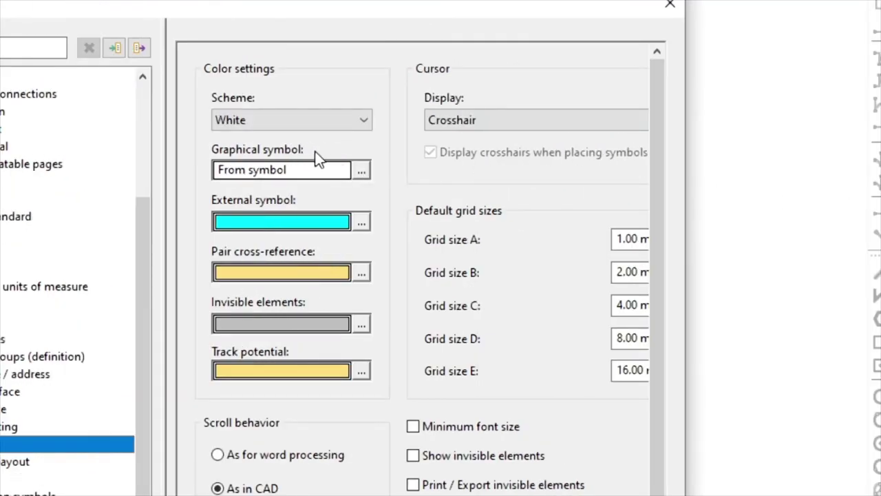
left_click(361, 171)
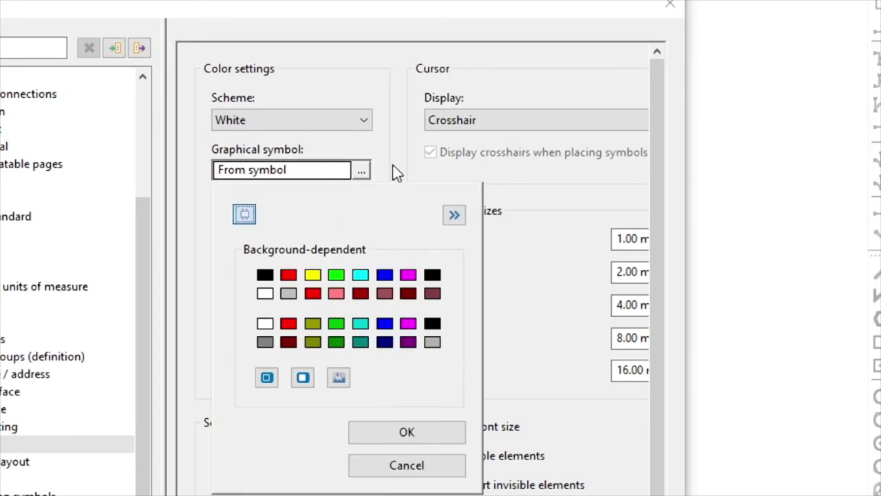
left_click(431, 473)
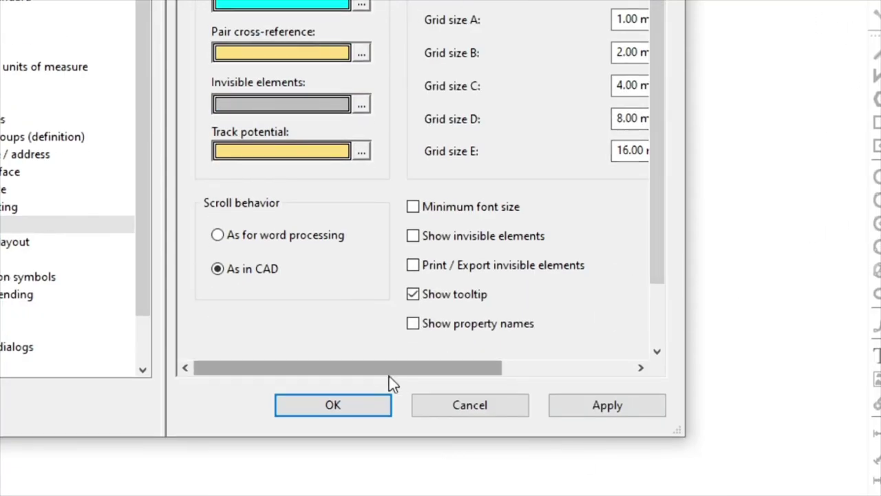
Review the cursor display options in the 2D settings, keeping Crosshair, and examine the default grid sizes A and B
left_click_drag(389, 371, 524, 370)
left_click(506, 177)
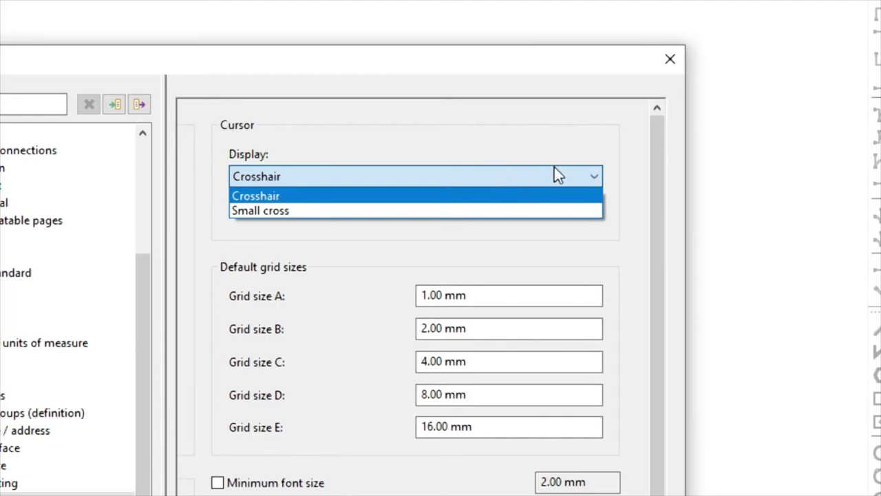
left_click(440, 196)
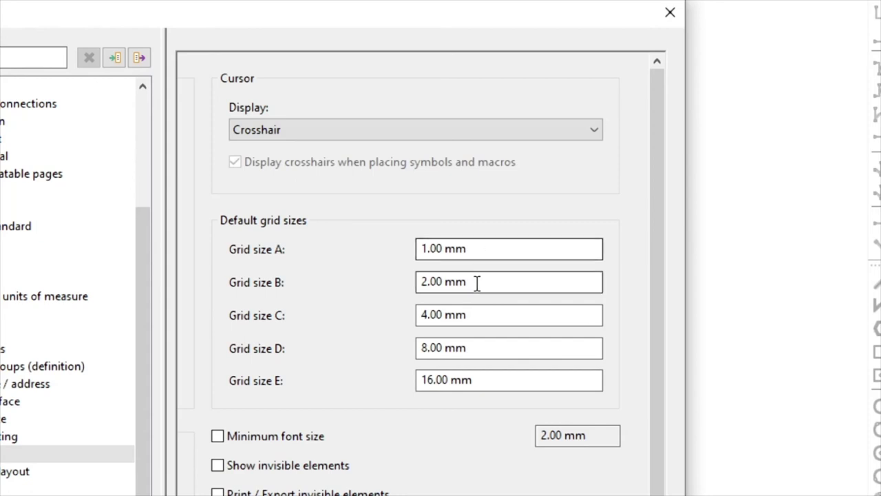
left_click_drag(484, 249, 413, 250)
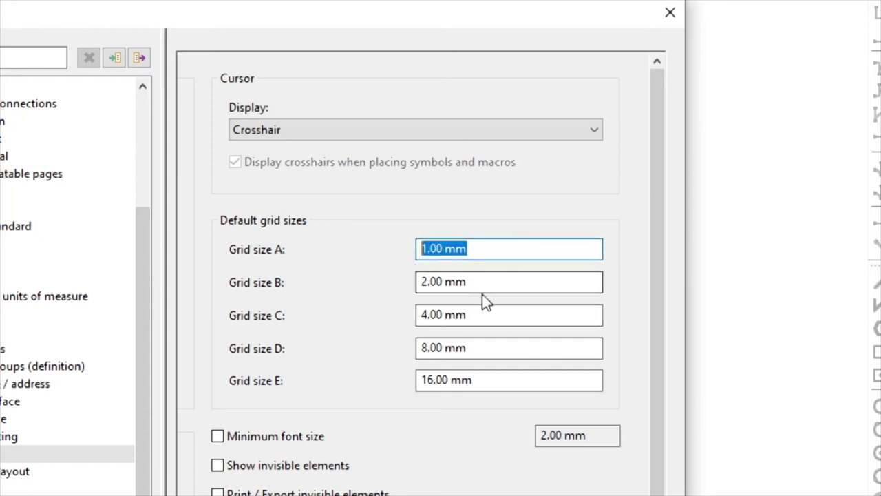
key("Tab")
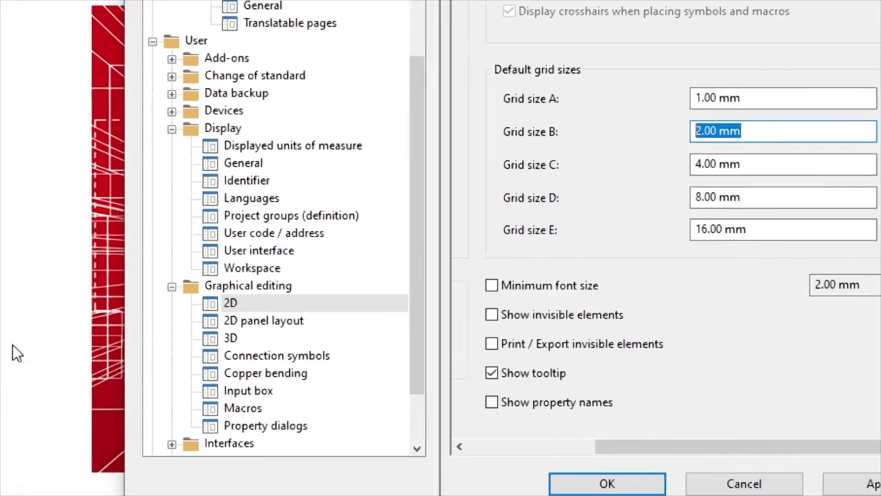
Open the user-level Directories management settings and examine the default paths, including the one for plot frames
scroll(411, 337, "down", 2)
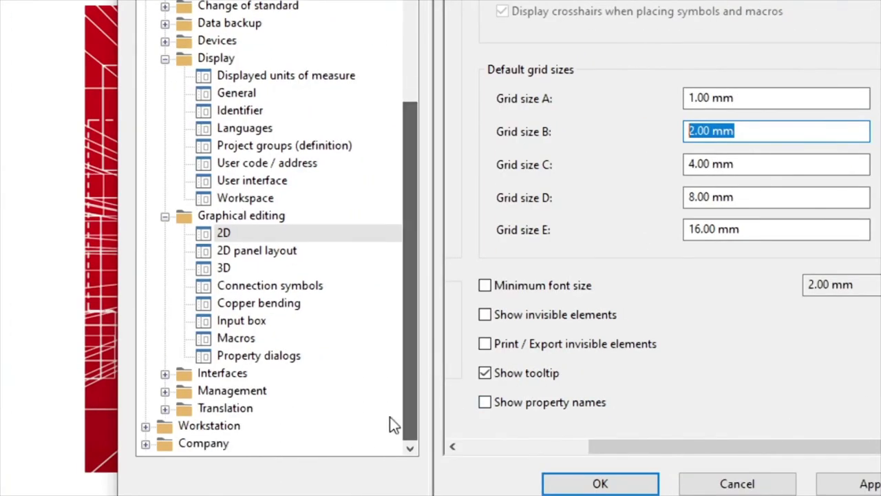
left_click(165, 390)
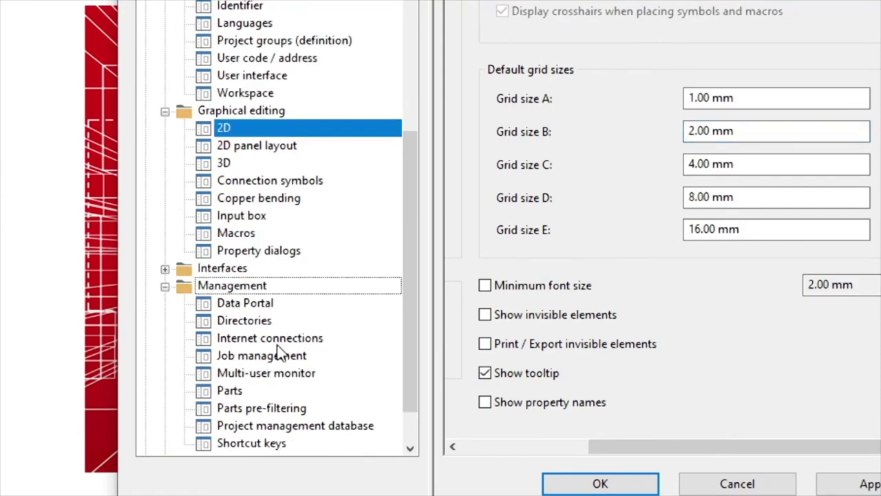
left_click(251, 322)
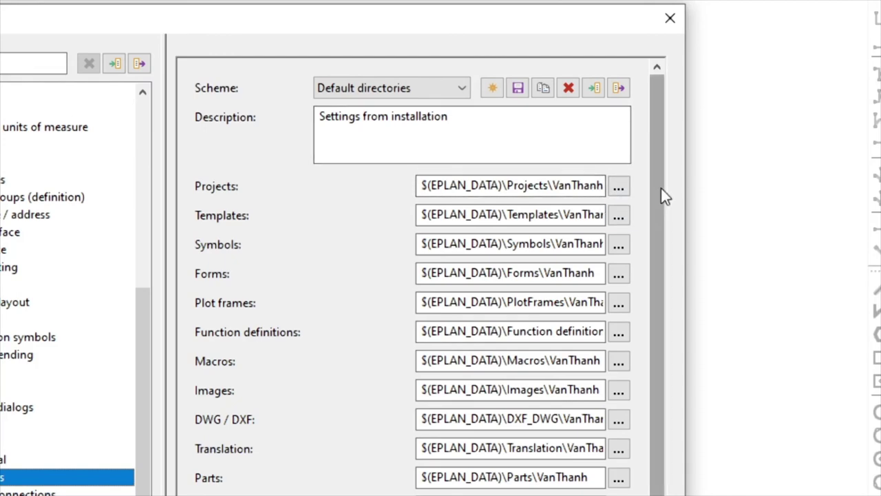
left_click_drag(661, 196, 659, 372)
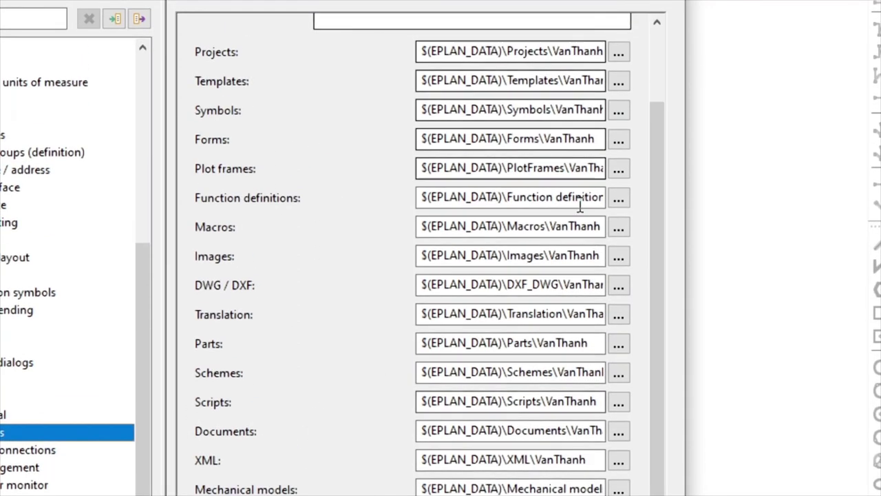
left_click(468, 170)
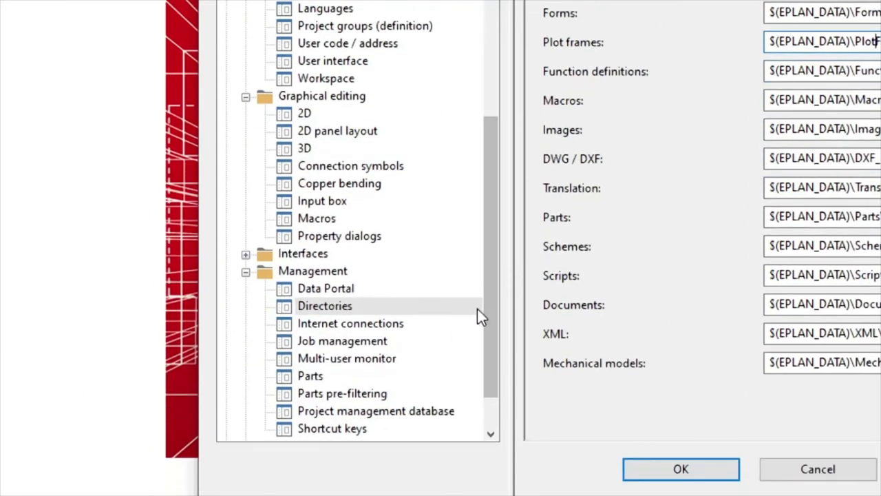
Open the company-level graphical editing font settings and look through the fonts available for Font 1
left_click_drag(482, 309, 479, 354)
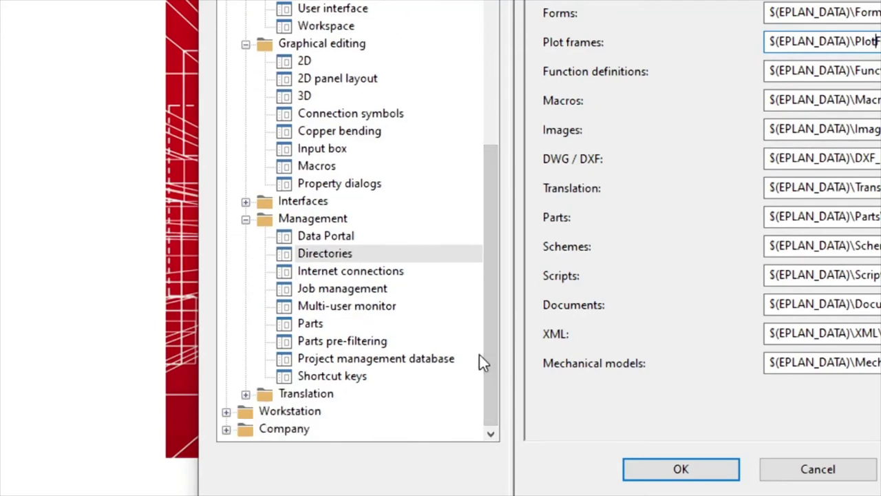
left_click(226, 428)
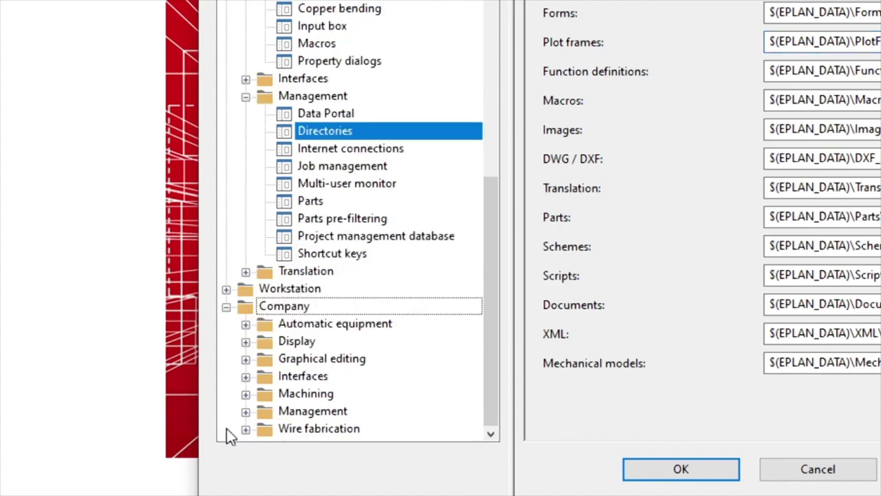
left_click(245, 359)
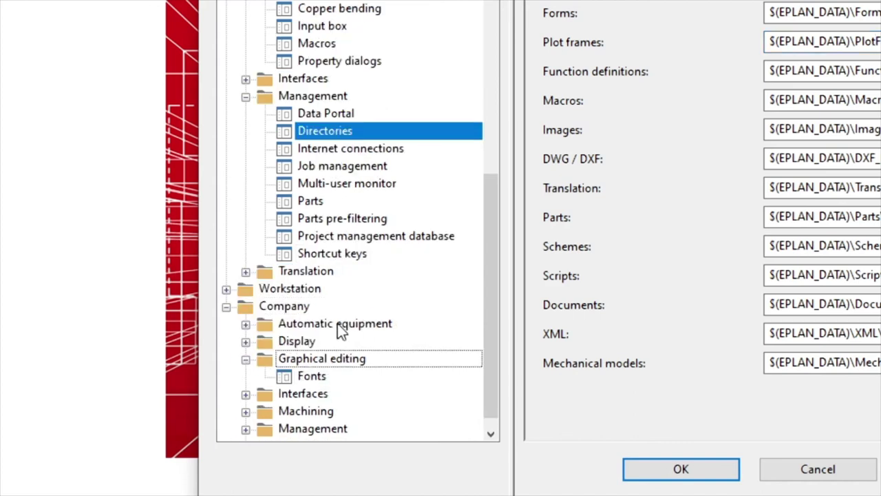
left_click(386, 360)
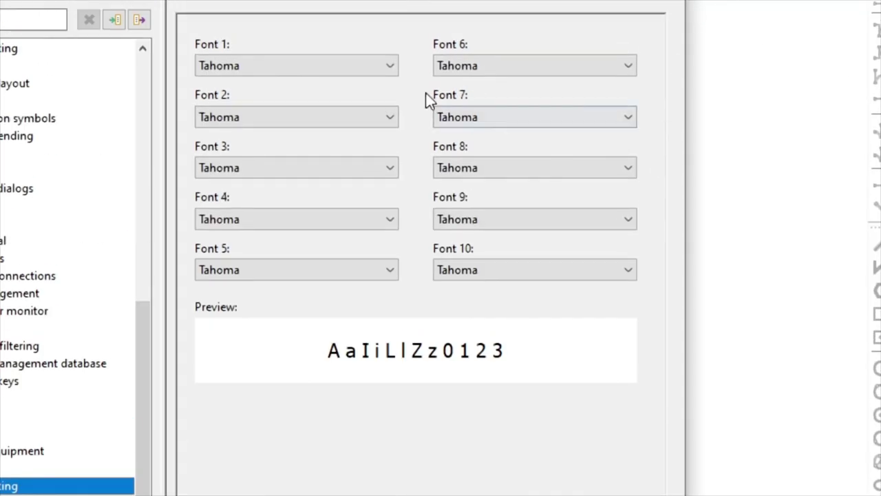
left_click(389, 67)
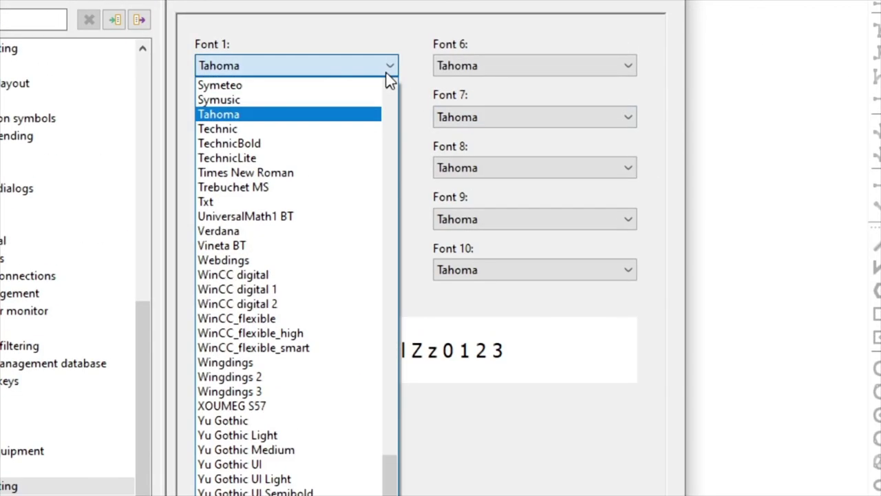
left_click(391, 67)
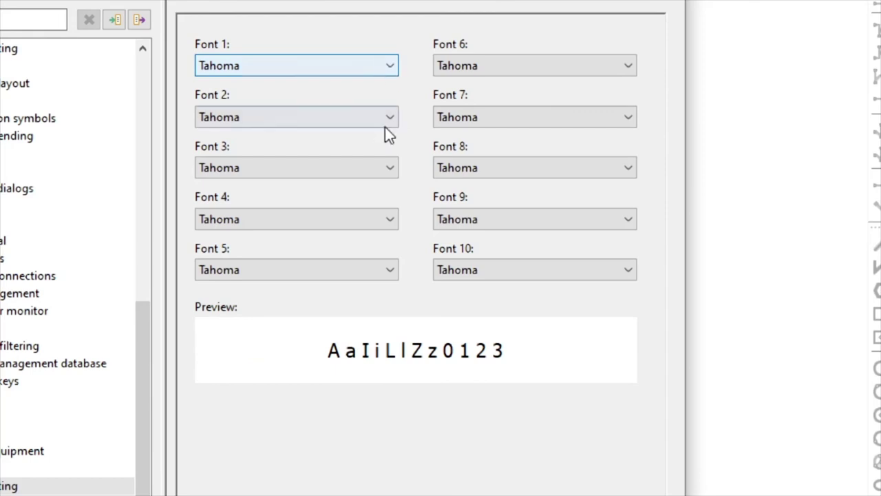
Set Font 1 through Font 5 to Times New Roman in the company-level font settings
left_click(340, 71)
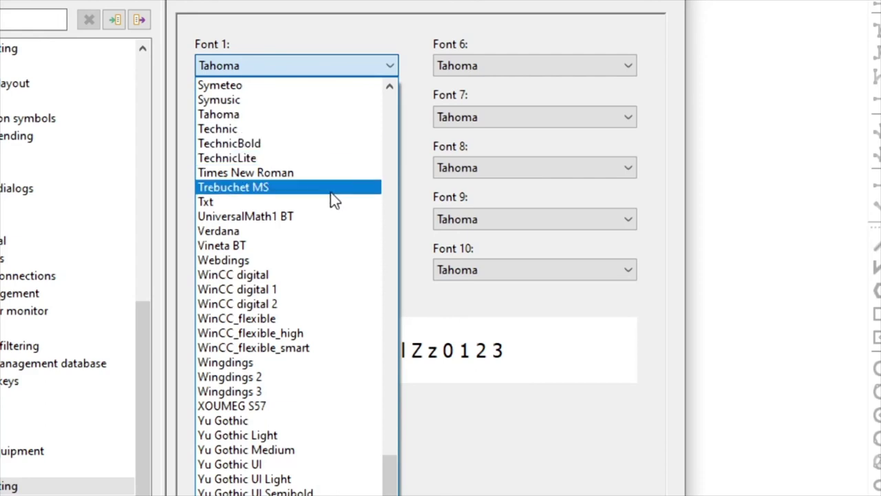
left_click(332, 173)
left_click(356, 117)
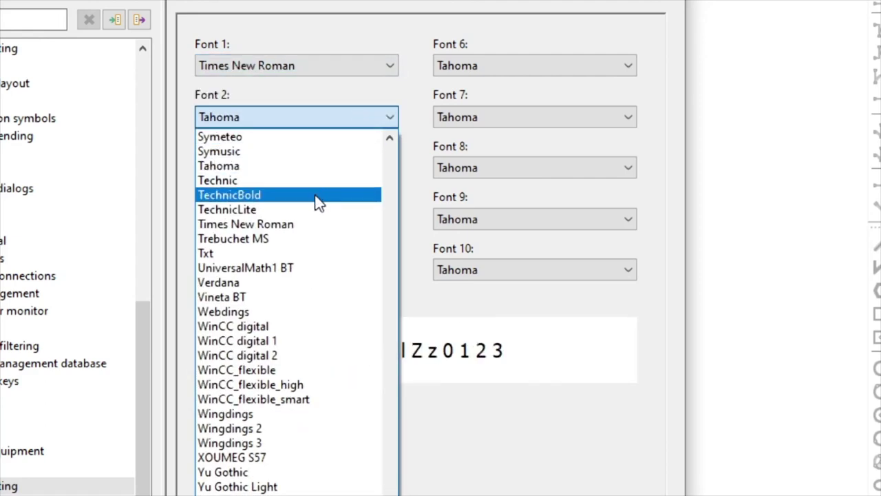
left_click(313, 224)
left_click(359, 167)
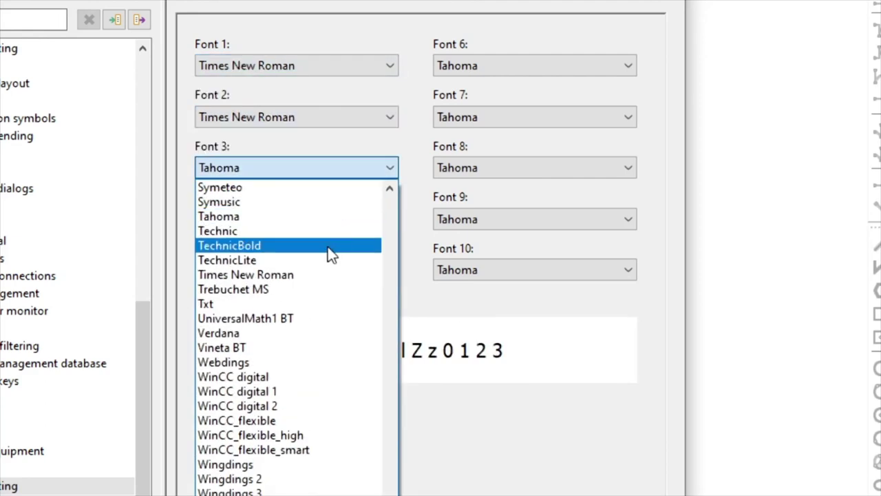
left_click(316, 275)
left_click(329, 219)
scroll(285, 310, "up", 1)
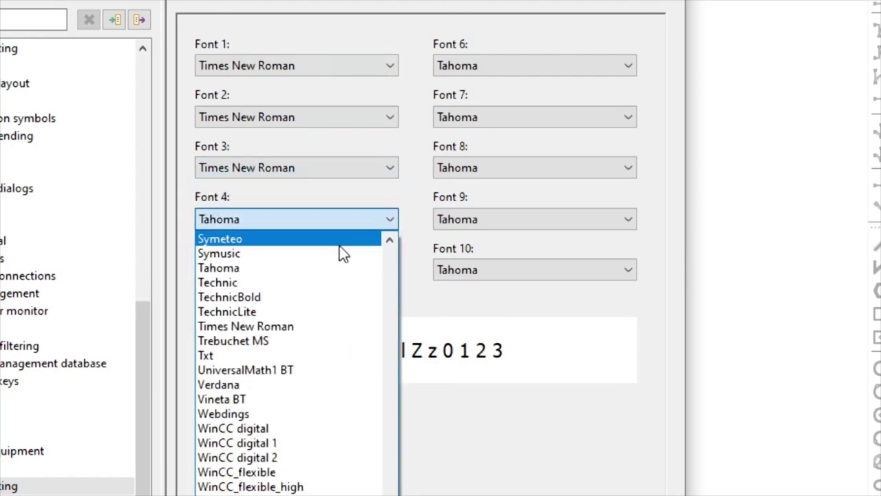
left_click(287, 328)
left_click(394, 272)
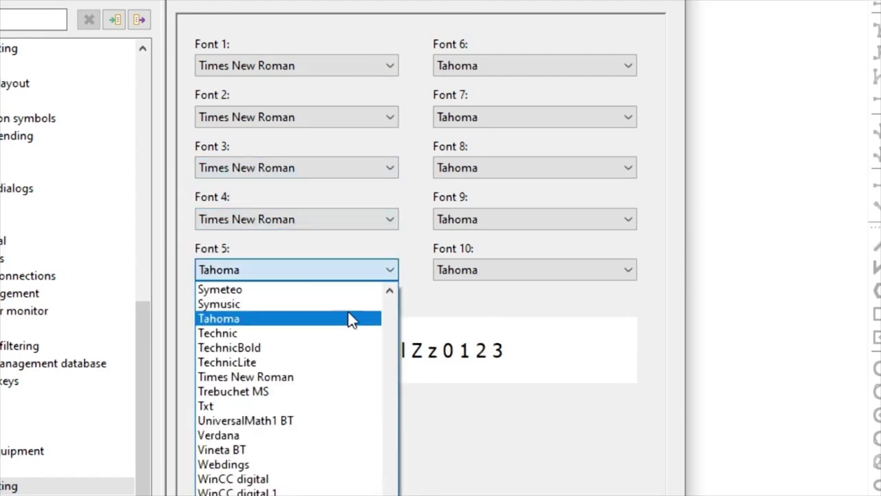
left_click(305, 376)
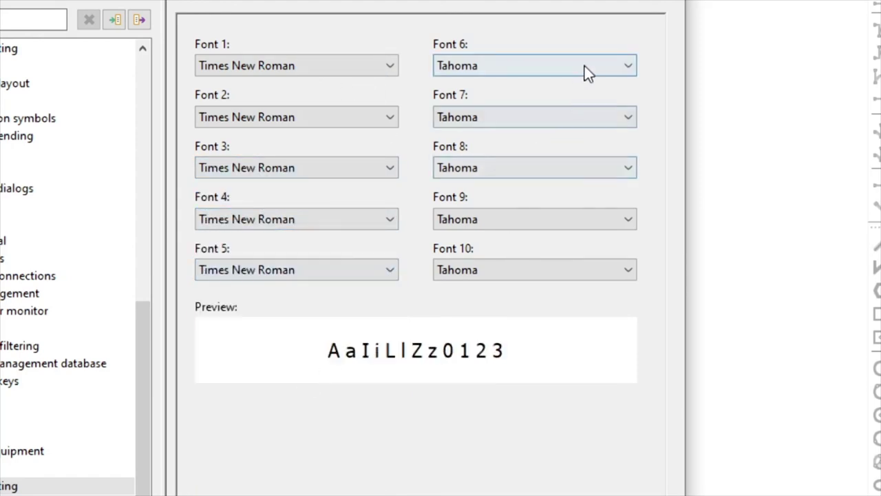
Set Font 6 through Font 10 to Times New Roman in the company-level font settings and accept the settings
left_click(582, 67)
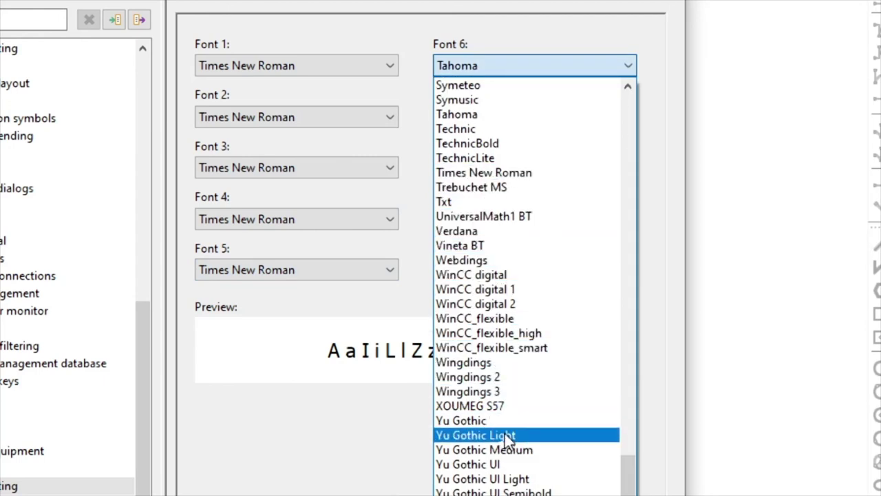
left_click(519, 173)
left_click(570, 125)
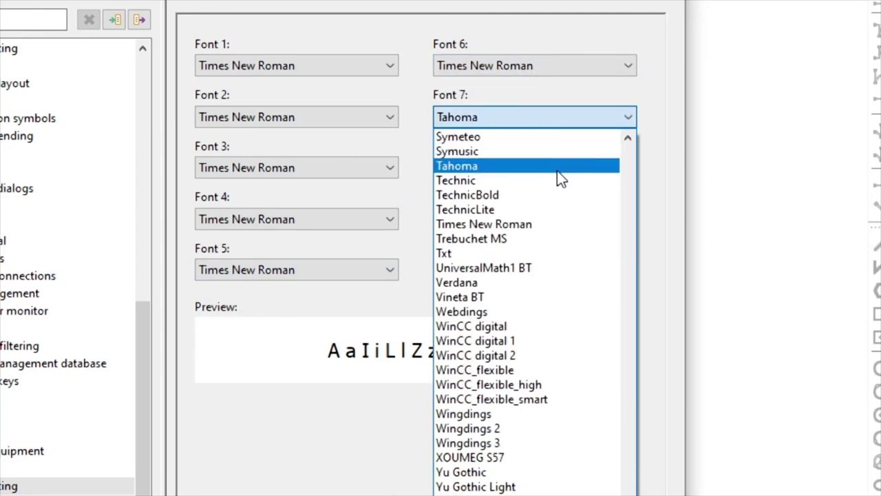
left_click(539, 225)
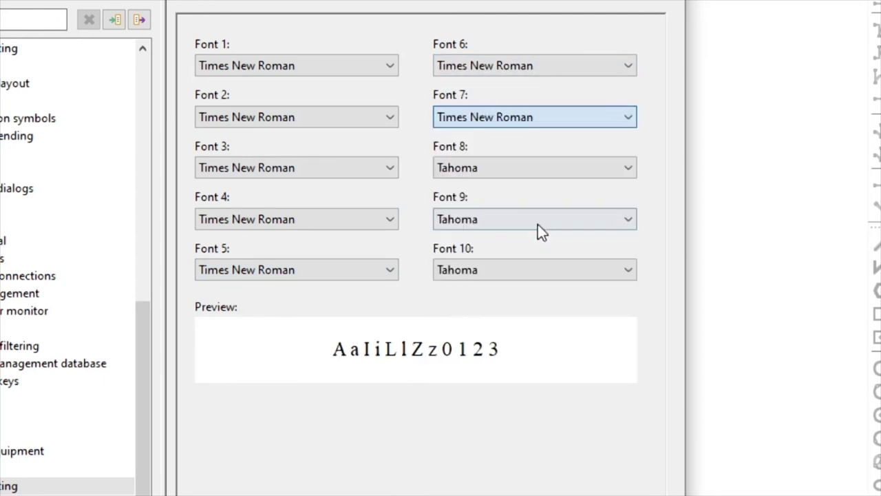
left_click(569, 170)
left_click(521, 273)
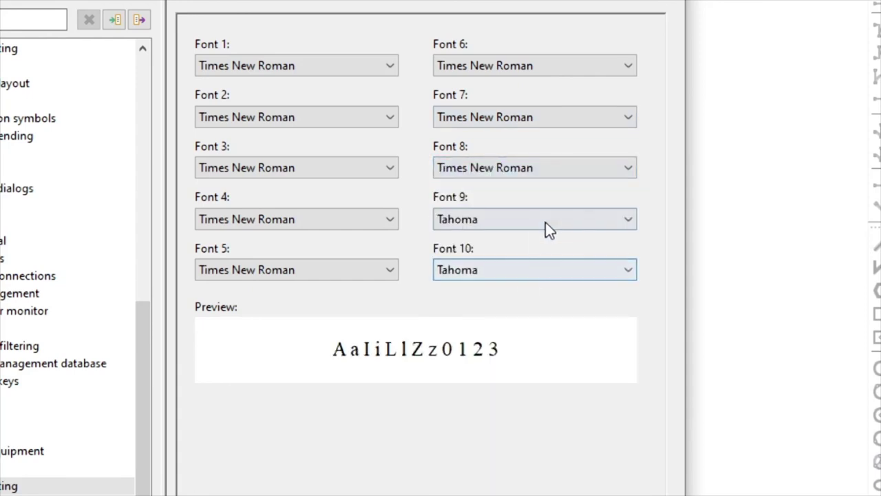
left_click(545, 221)
left_click(530, 328)
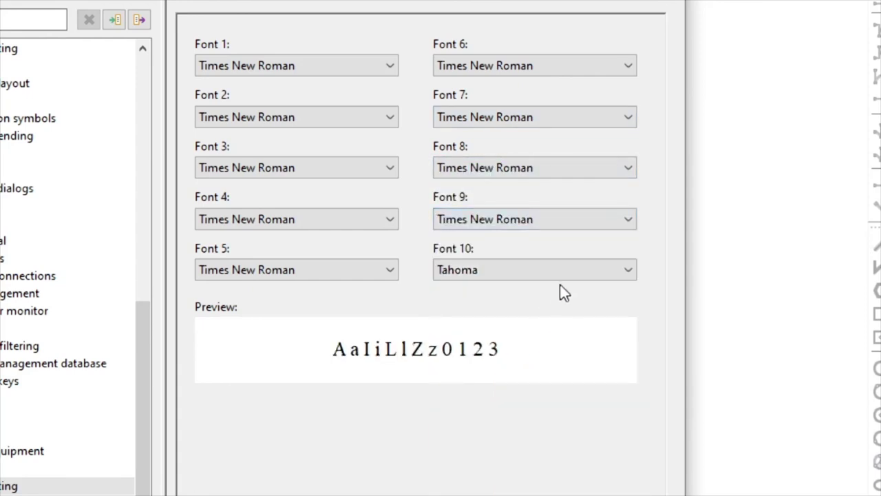
left_click(557, 272)
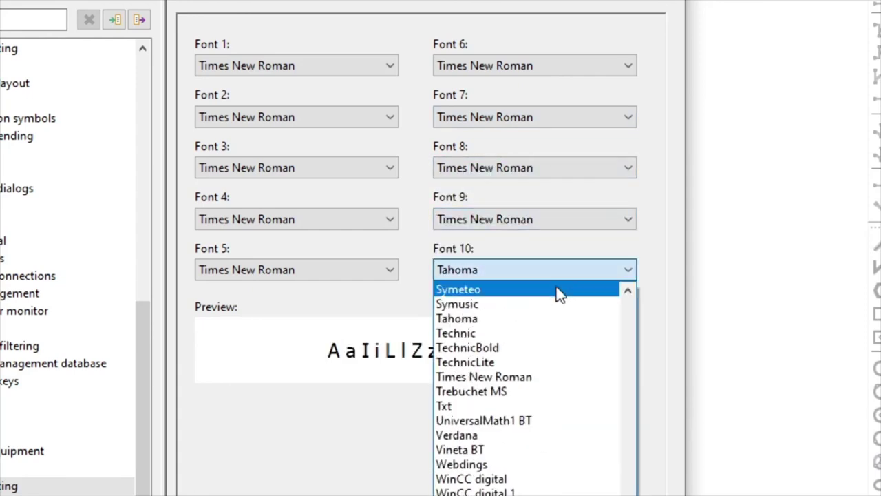
left_click(536, 377)
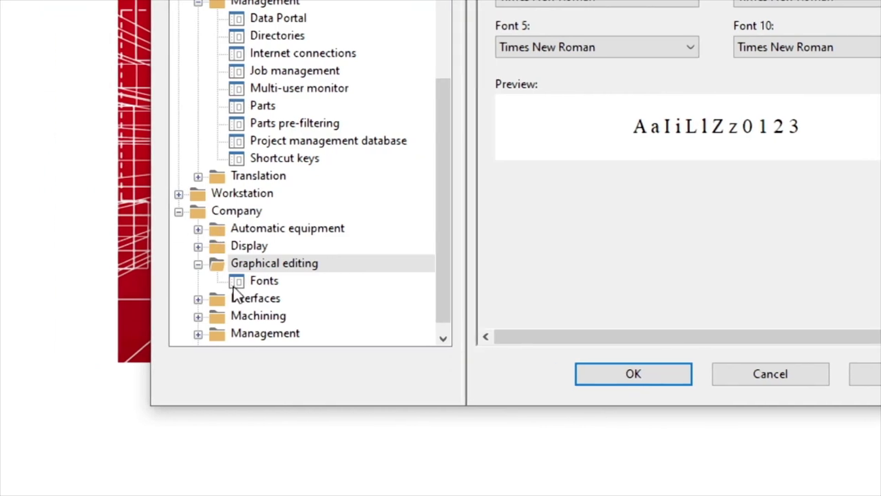
left_click(265, 282)
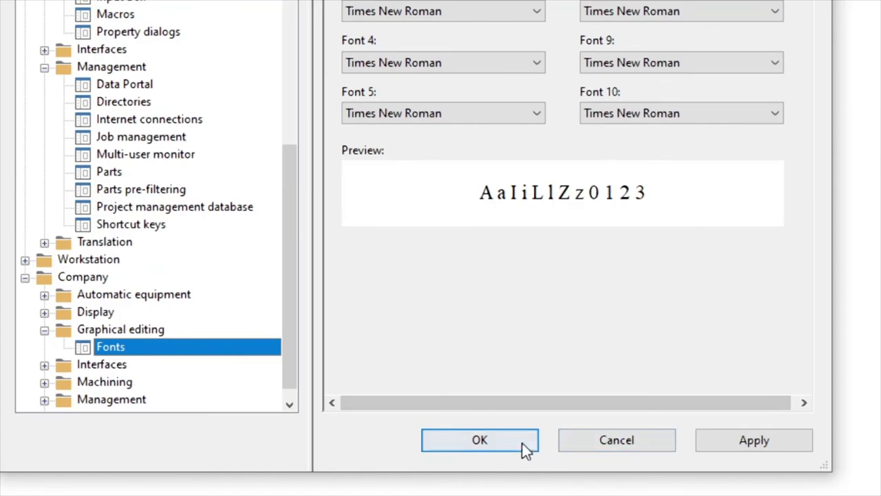
left_click(517, 443)
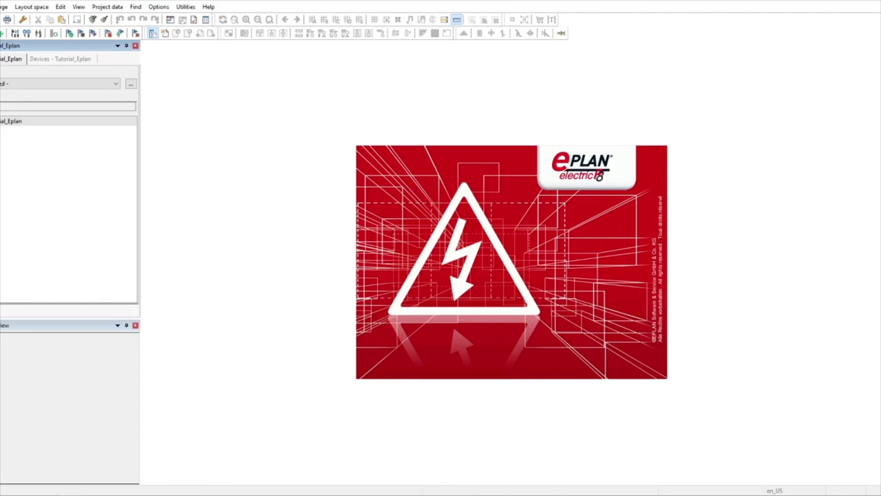
key("alt+Tab")
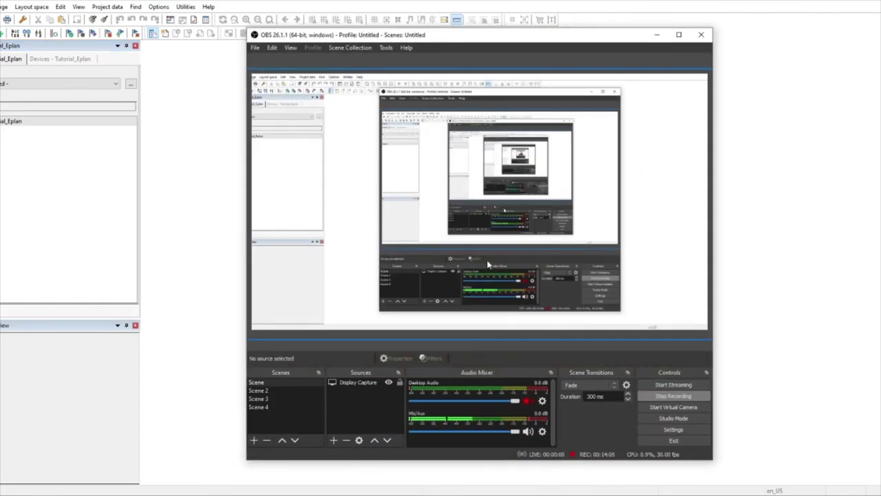